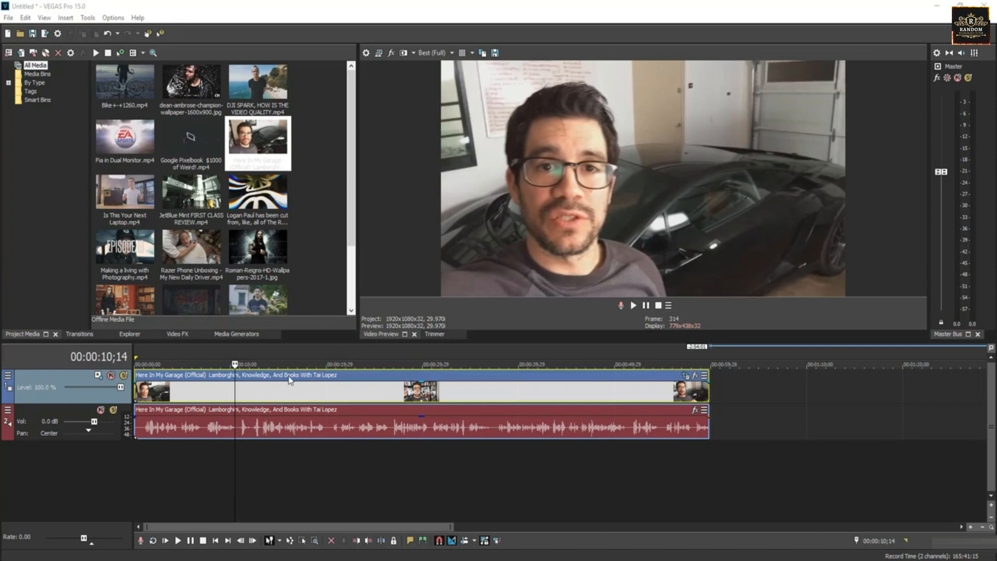
# Preview the "Here In My Garage" clip at several points in its first 15 seconds on the timeline.
pyautogui.click(266, 396)
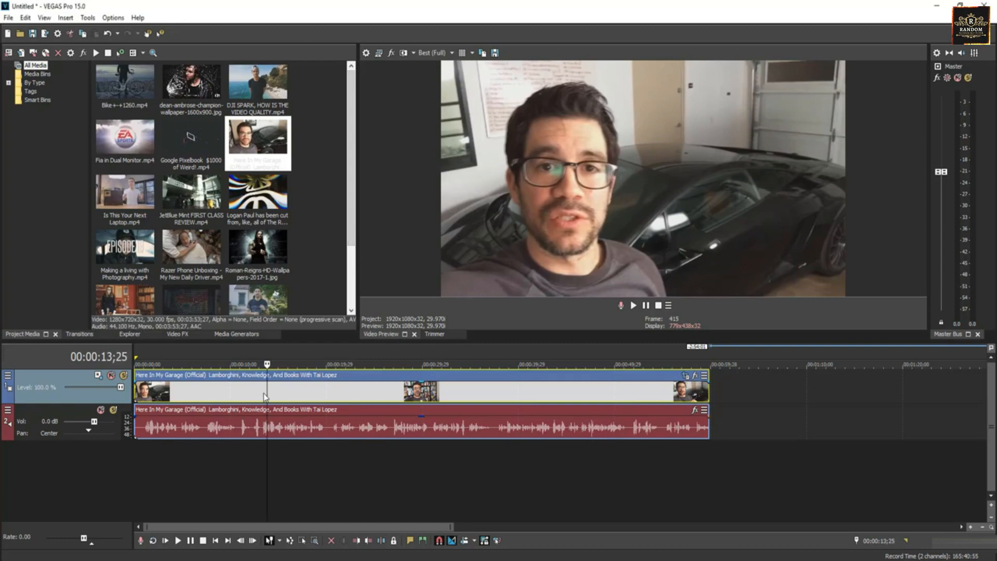
pyautogui.click(159, 393)
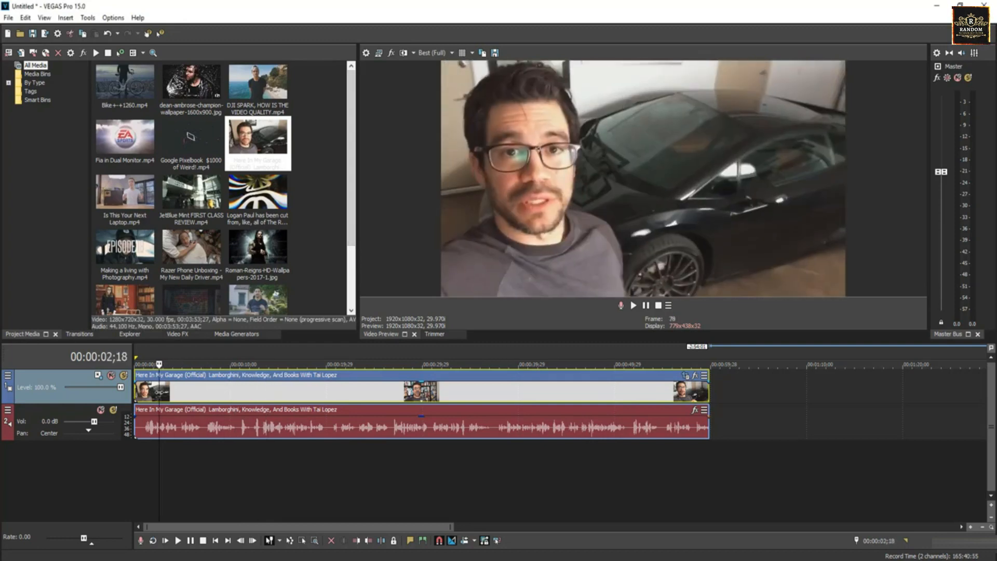
pyautogui.moveTo(159, 393); pyautogui.dragTo(258, 394)
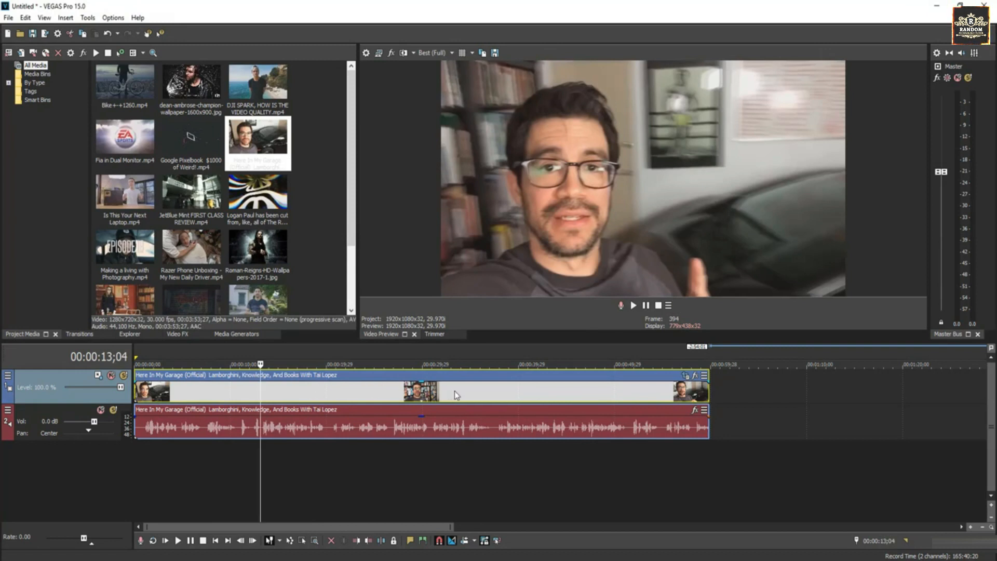
# Check that Event Pan/Crop is enabled in the visible button set for video event headers.
pyautogui.click(704, 377)
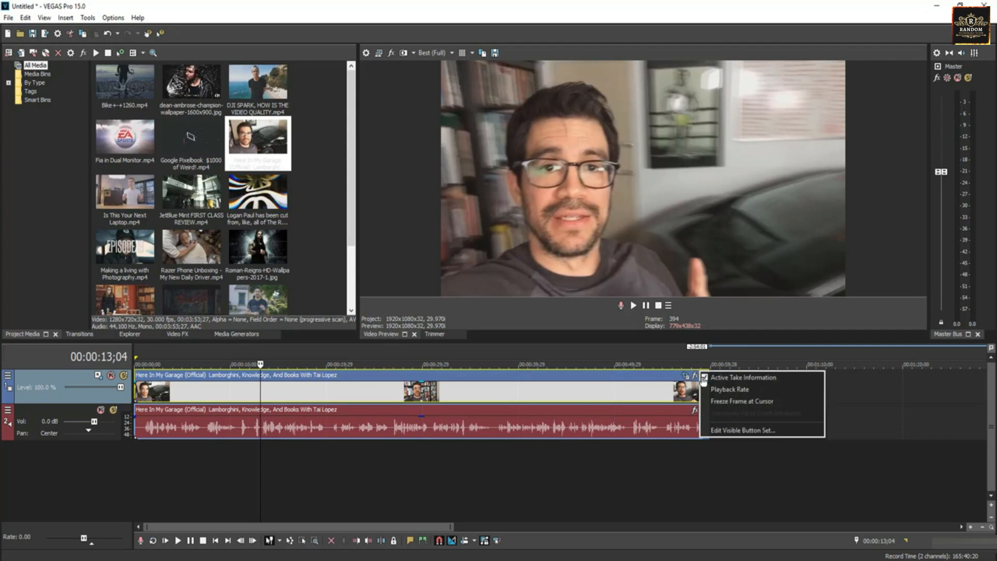
pyautogui.click(719, 432)
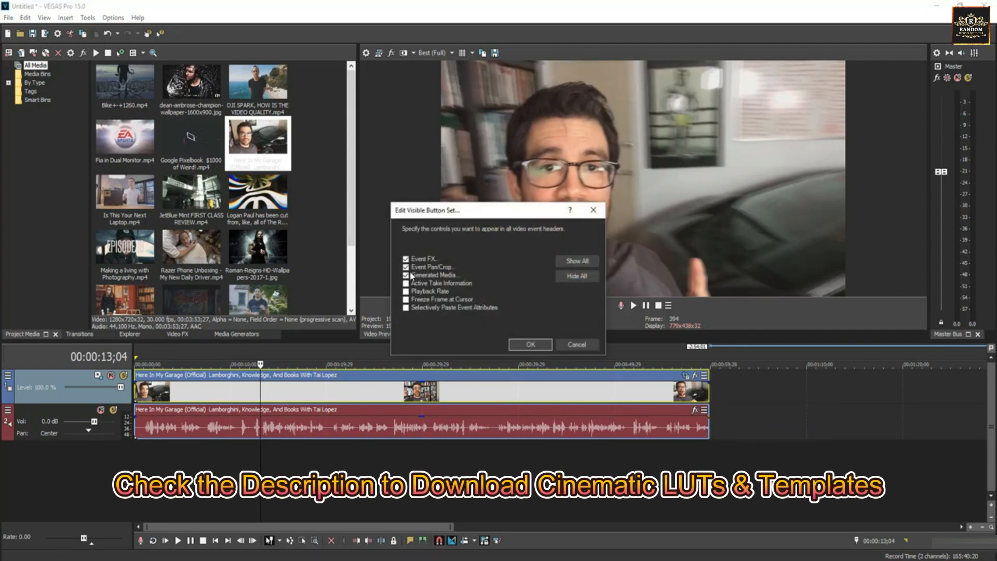
pyautogui.click(521, 344)
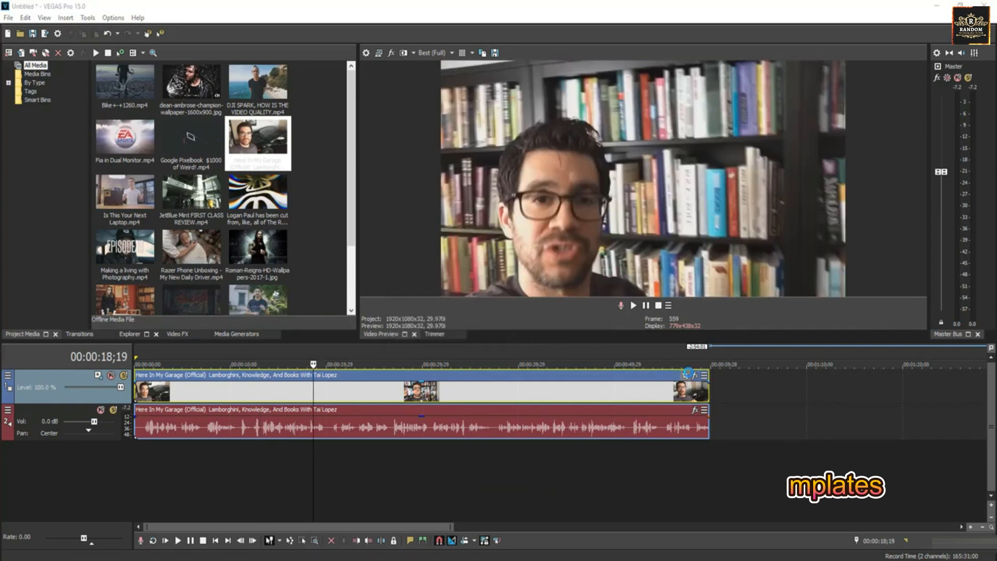
# Crop the clip in Event Pan/Crop to about 941 × 529, recentre the frame around X 497, Y 324, and close the editor.
pyautogui.click(686, 374)
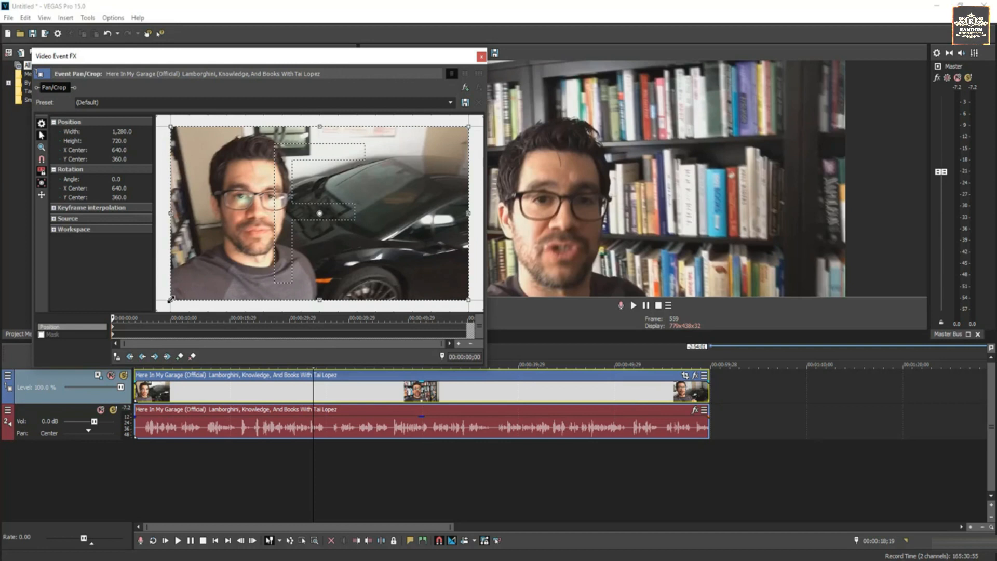
pyautogui.moveTo(170, 300); pyautogui.dragTo(217, 278)
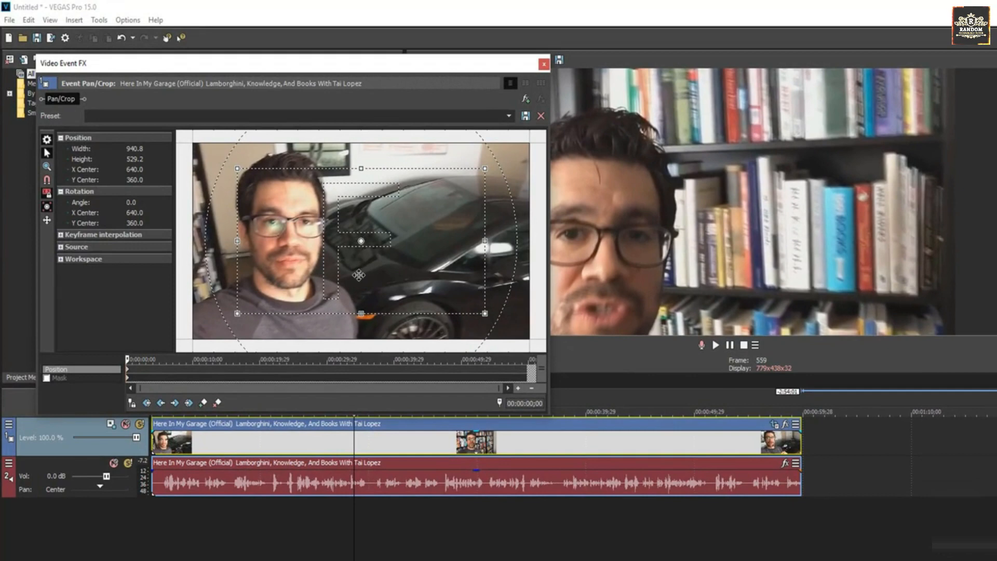
pyautogui.moveTo(359, 275)
pyautogui.mouseDown()
pyautogui.moveTo(399, 250)
pyautogui.moveTo(365, 270)
pyautogui.mouseUp()
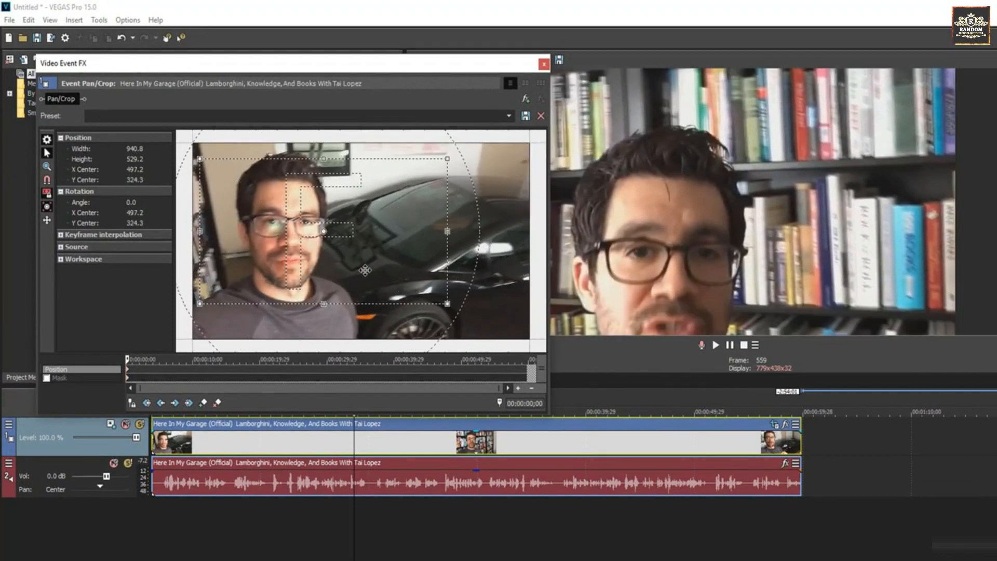
pyautogui.click(544, 65)
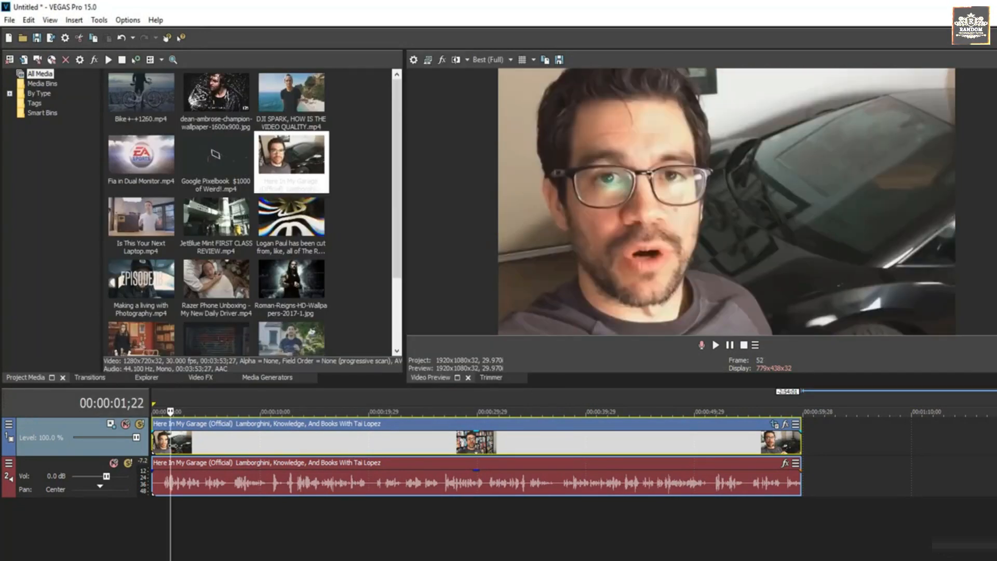
# Play the cropped clip from near its start and from around its middle to review the framing.
pyautogui.press('space')
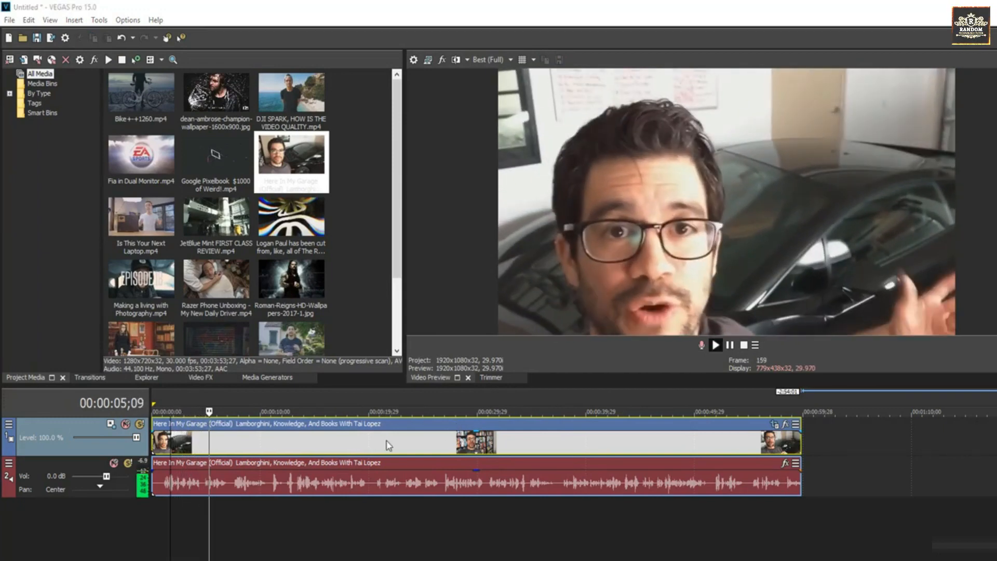
pyautogui.click(455, 441)
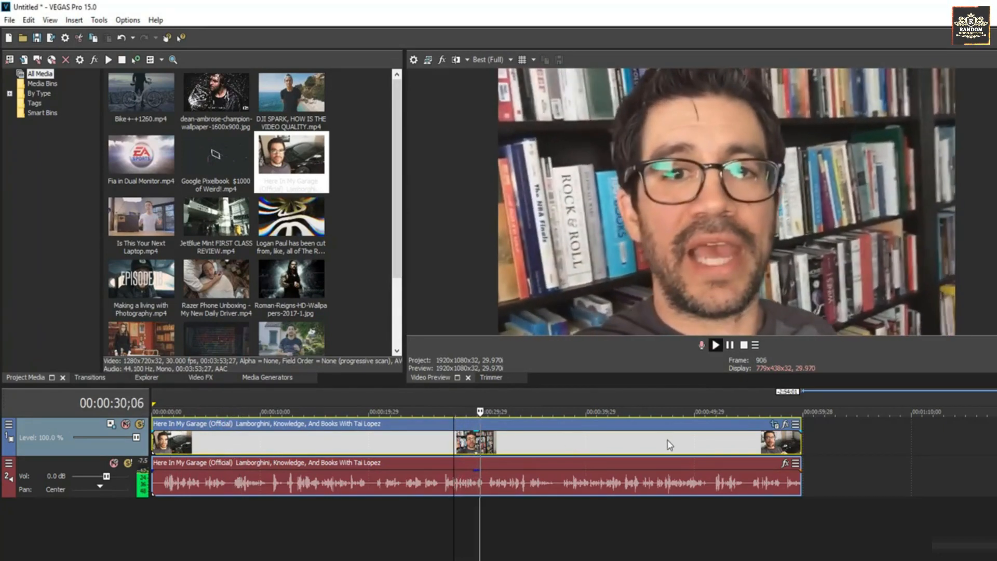
pyautogui.press('space')
# Reopen the clip's Event Pan/Crop settings and restore the full frame.
pyautogui.click(774, 424)
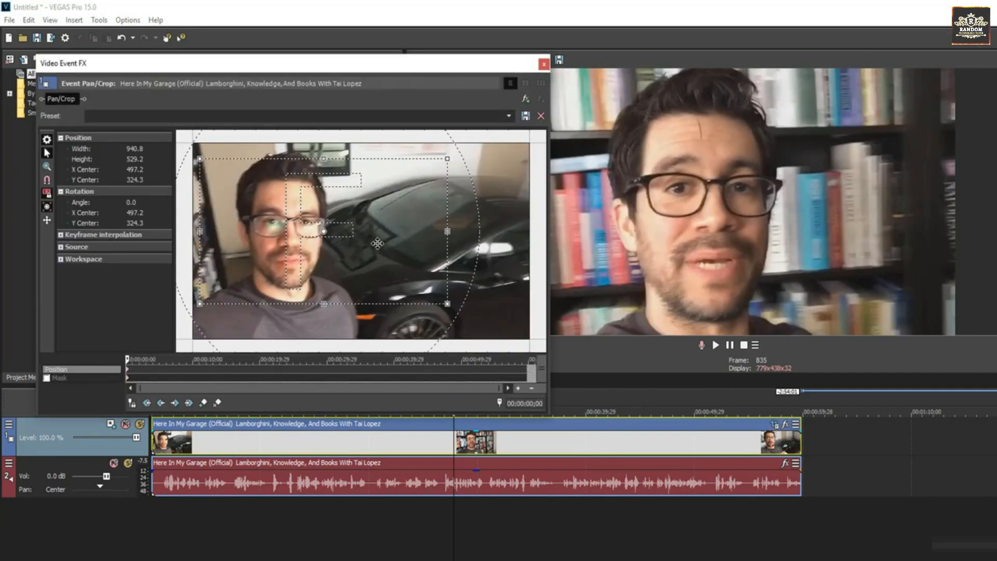
pyautogui.rightClick(376, 231)
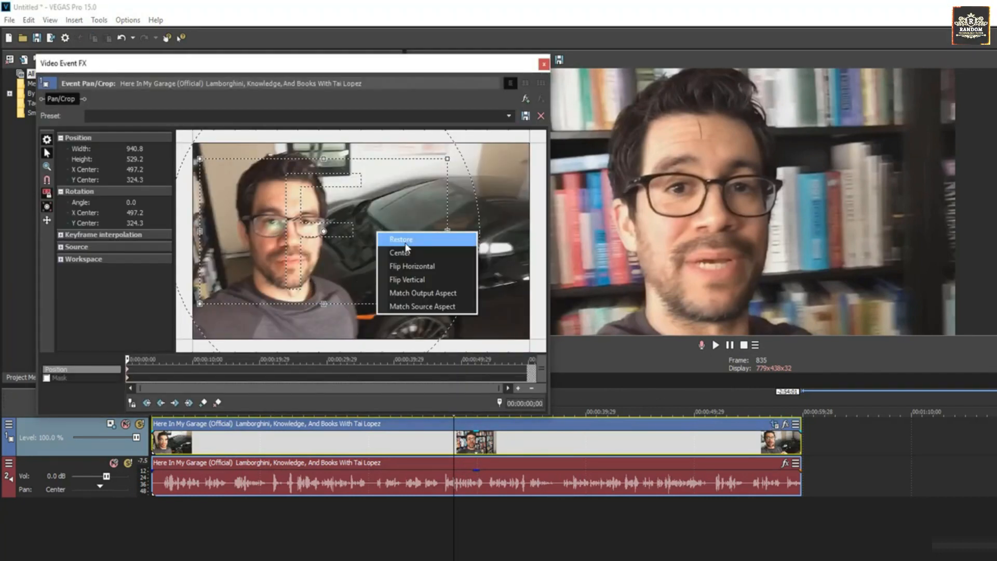
pyautogui.click(406, 240)
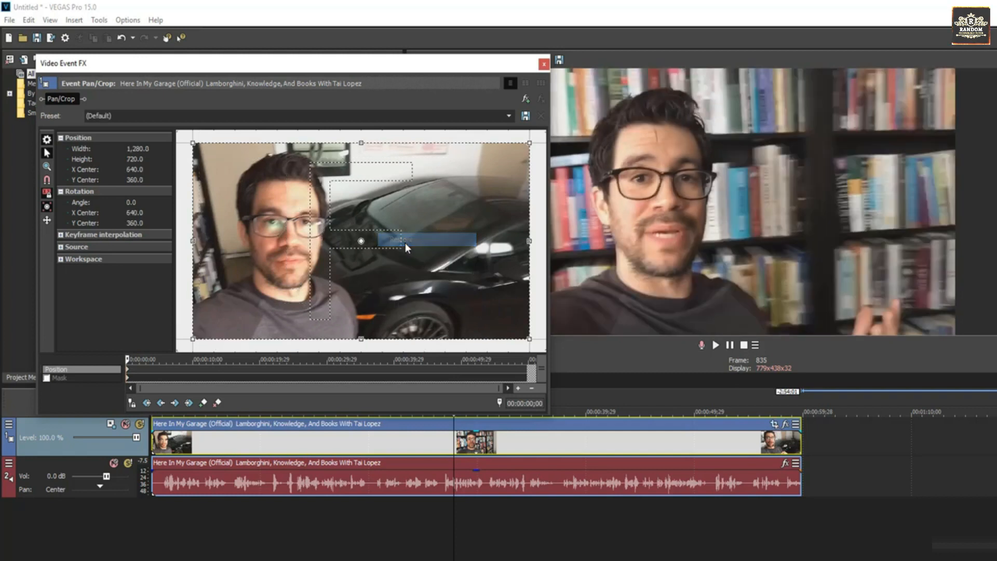
# Zoom the Pan/Crop workspace out and back in with the zoom tool.
pyautogui.click(46, 166)
pyautogui.rightClick(360, 241)
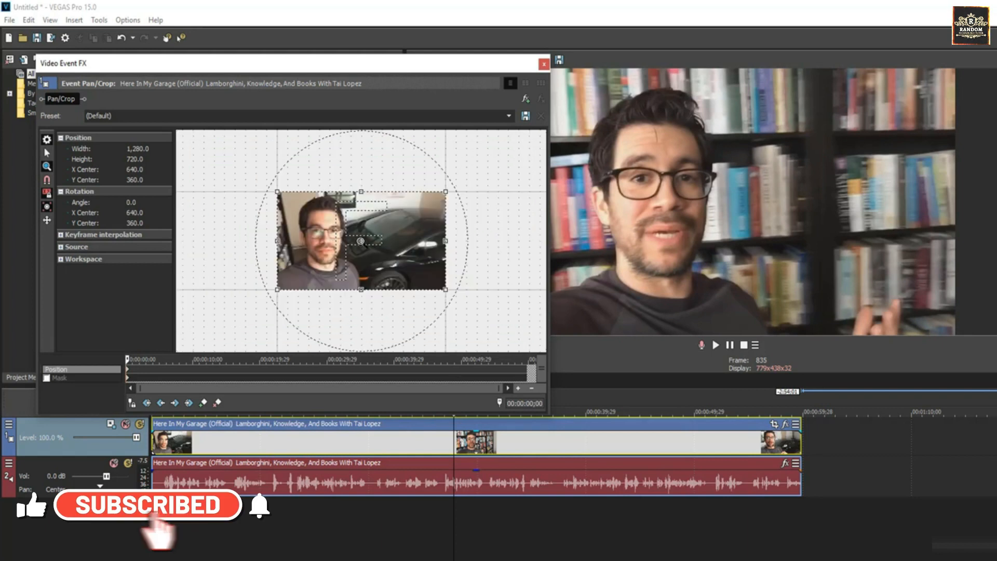
pyautogui.click(361, 241)
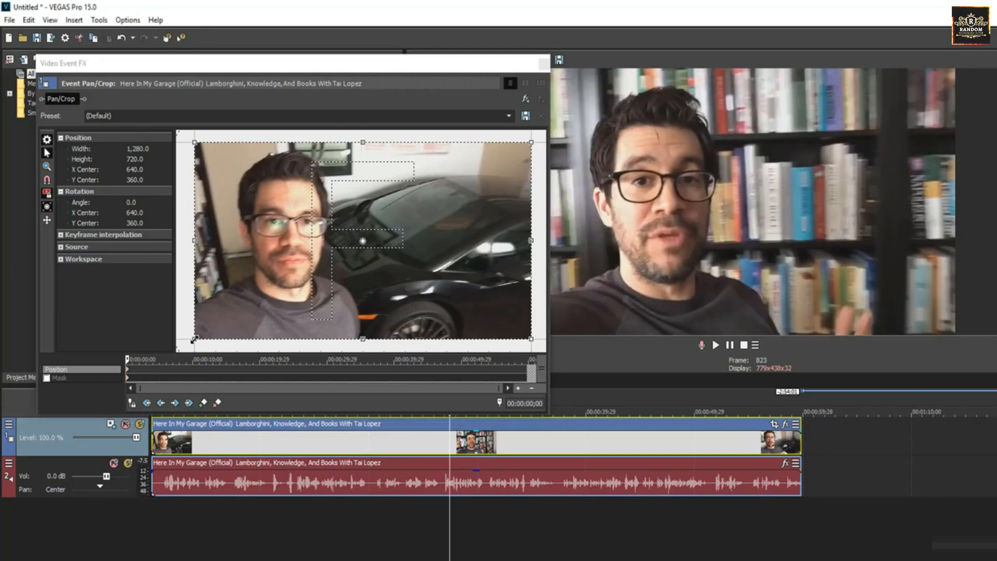
# Try resizing the crop frame by its corner and side to about 1,110 × 632, and restore the full frame.
pyautogui.moveTo(194, 339)
pyautogui.mouseDown()
pyautogui.moveTo(222, 322)
pyautogui.moveTo(209, 333)
pyautogui.mouseUp()
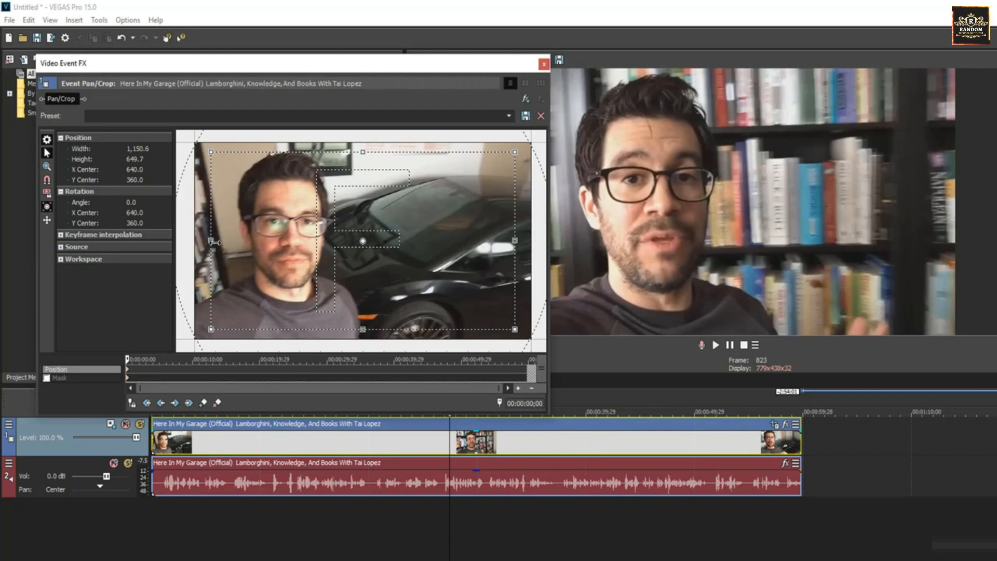
pyautogui.moveTo(214, 242); pyautogui.dragTo(210, 247)
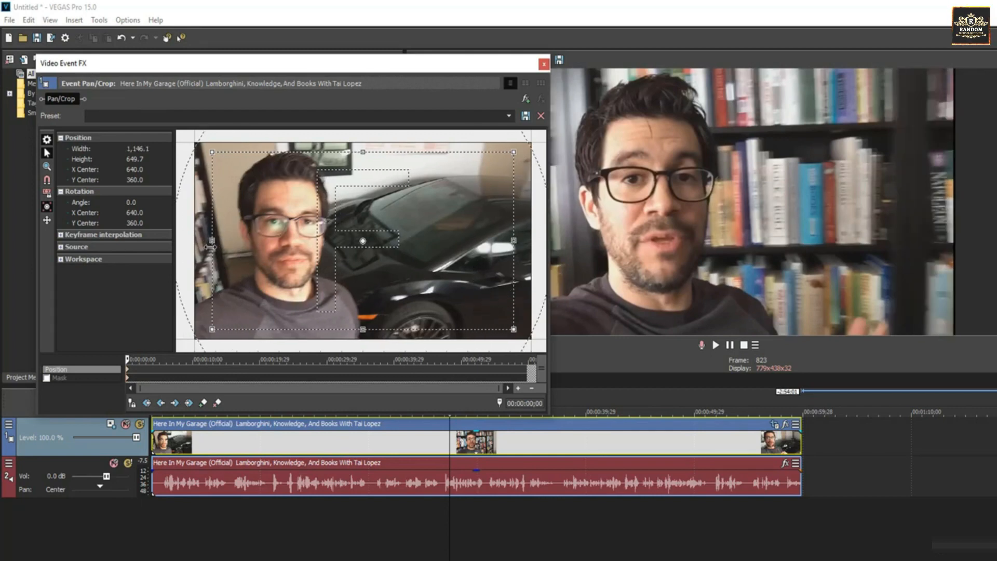
pyautogui.moveTo(212, 329); pyautogui.dragTo(213, 327)
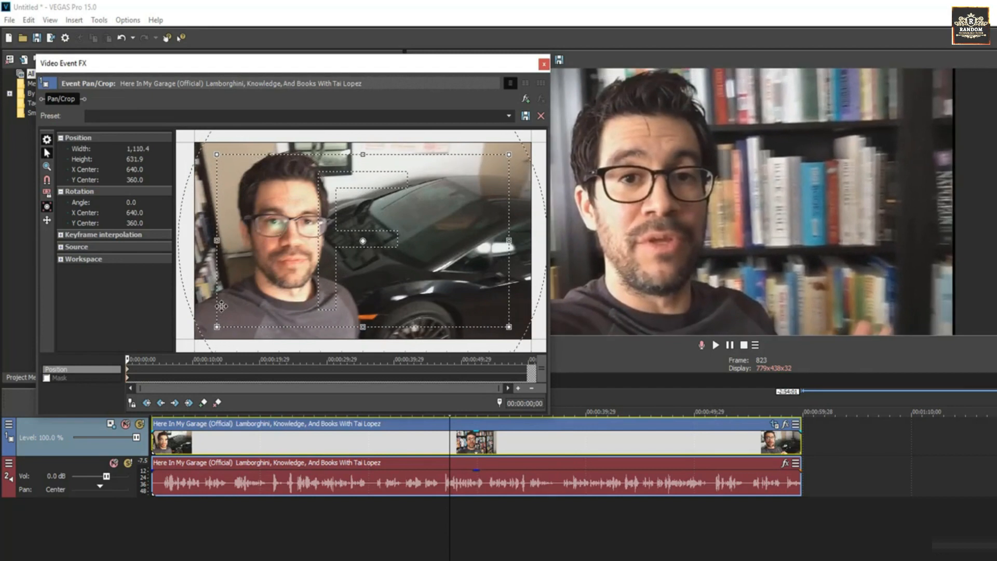
pyautogui.rightClick(279, 230)
pyautogui.click(288, 236)
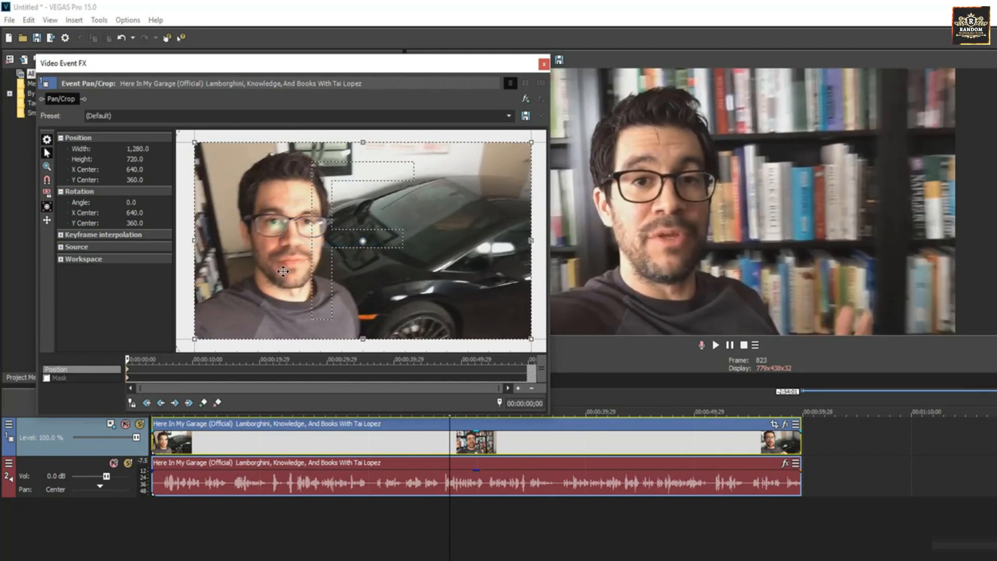
# Try a crop of about 1,066 × 533 with X-only and Y-only movement to centre X 609, Y 376, and restore the full frame.
pyautogui.click(45, 222)
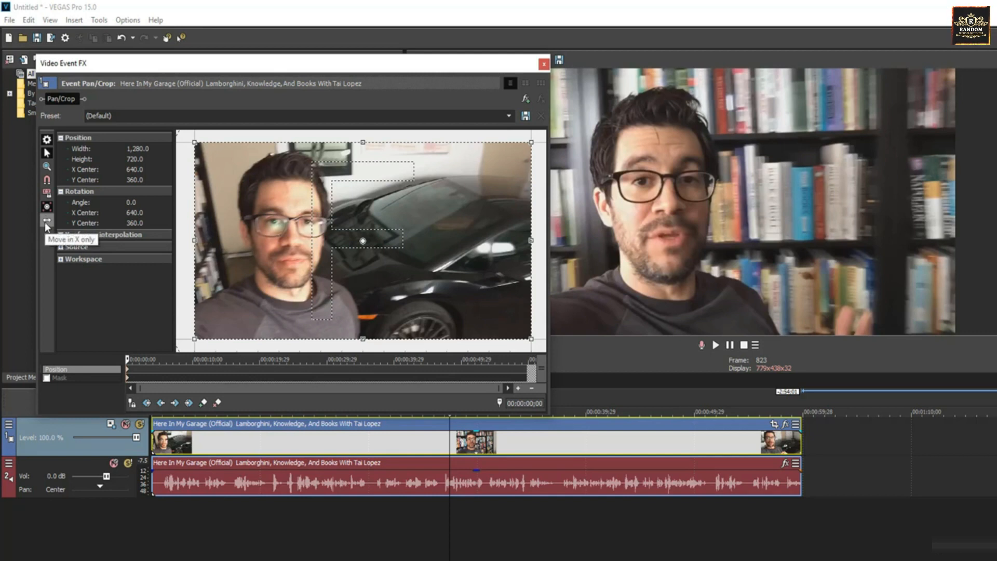
pyautogui.moveTo(194, 339); pyautogui.dragTo(225, 310)
pyautogui.moveTo(262, 256)
pyautogui.mouseDown()
pyautogui.moveTo(319, 255)
pyautogui.moveTo(250, 256)
pyautogui.moveTo(266, 256)
pyautogui.moveTo(252, 257)
pyautogui.moveTo(261, 244)
pyautogui.mouseUp()
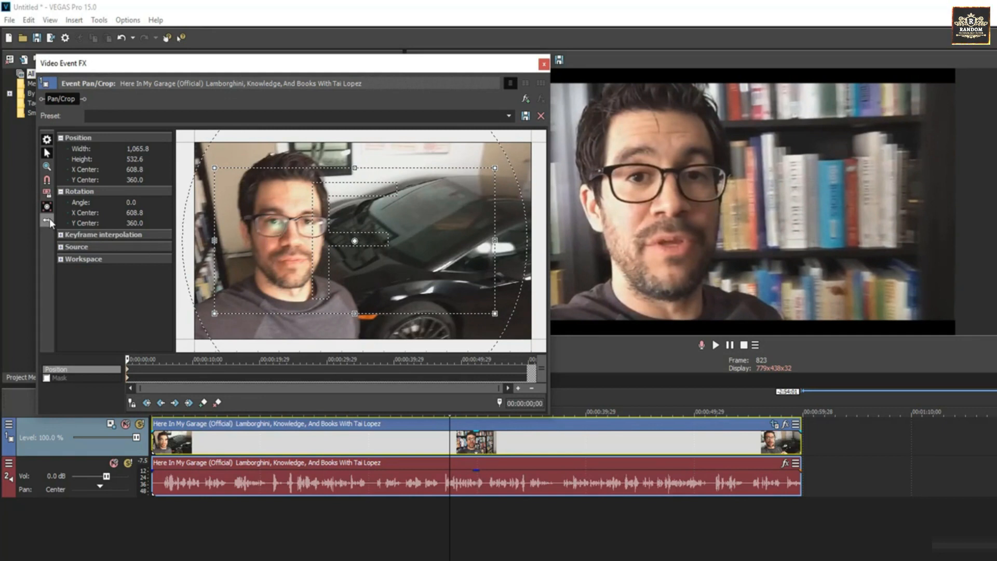
pyautogui.moveTo(289, 243)
pyautogui.mouseDown()
pyautogui.moveTo(289, 220)
pyautogui.moveTo(289, 245)
pyautogui.mouseUp()
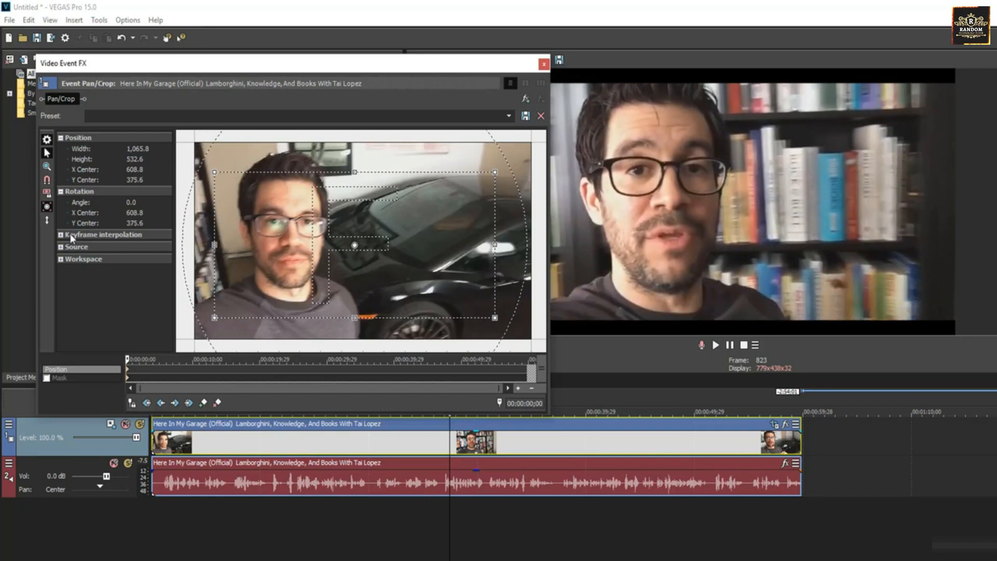
pyautogui.click(48, 221)
pyautogui.rightClick(286, 239)
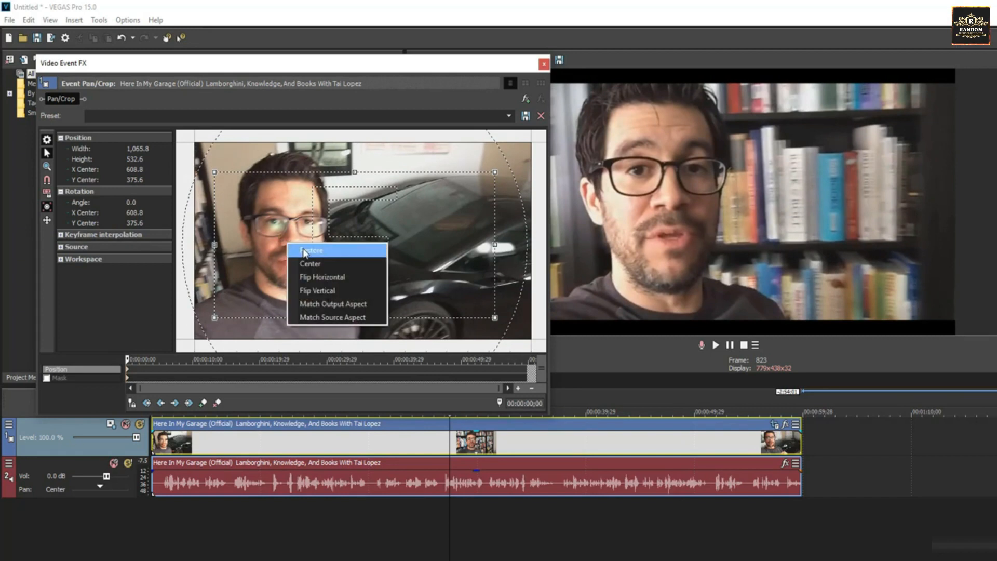
pyautogui.click(303, 246)
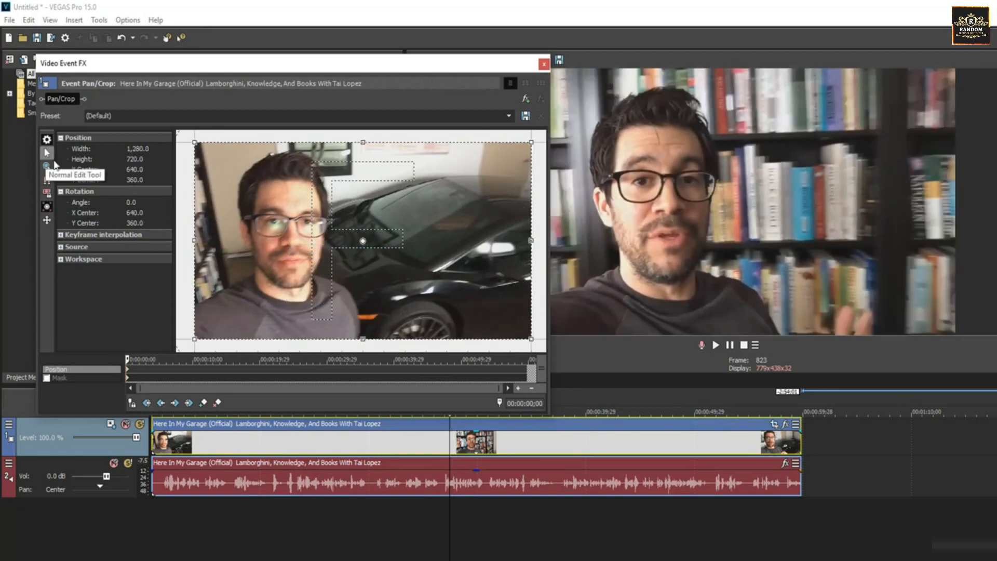
# Crop the clip's frame height to about 510 at full width for a letterbox look, and close the Pan/Crop editor.
pyautogui.moveTo(363, 338); pyautogui.dragTo(363, 315)
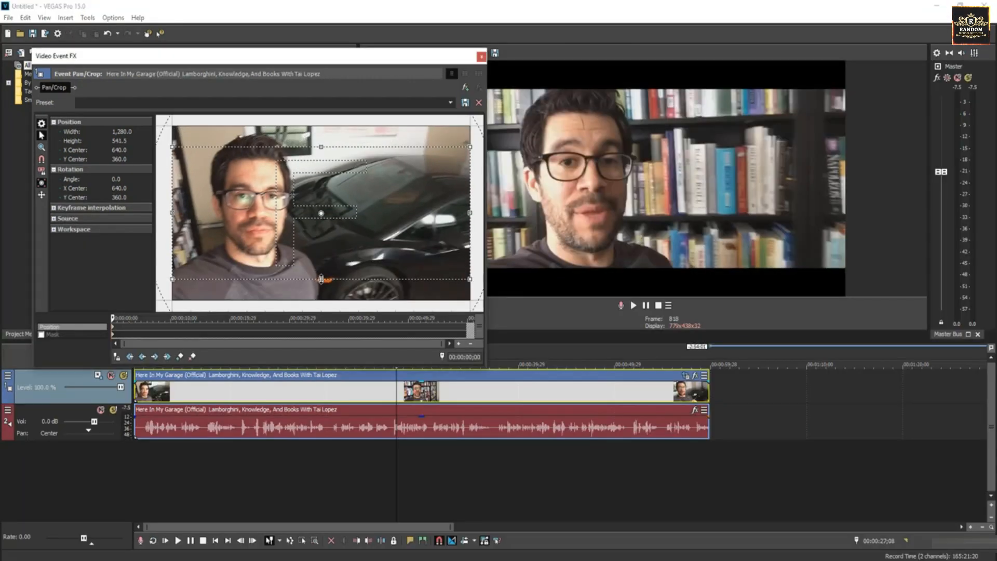
pyautogui.moveTo(321, 279); pyautogui.dragTo(321, 277)
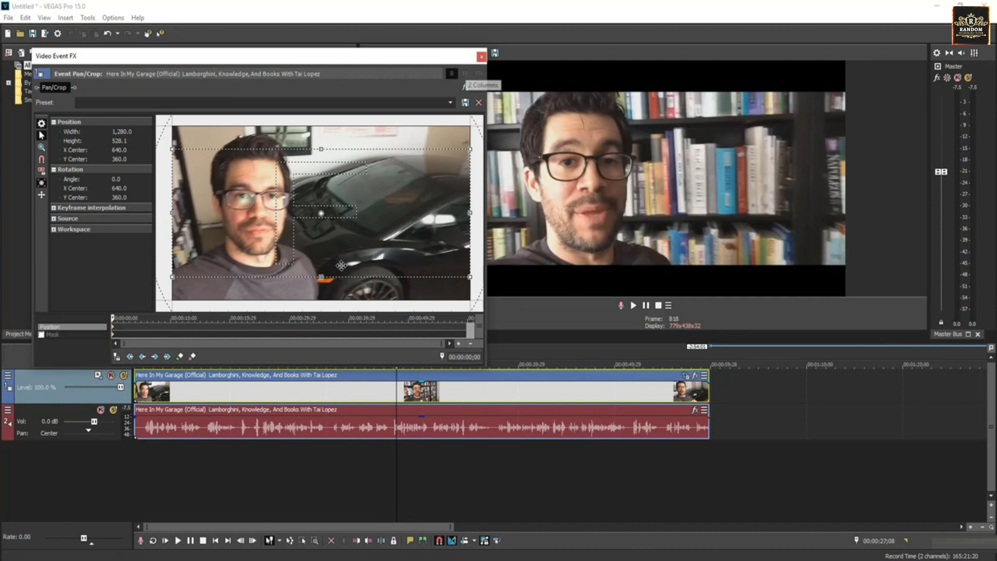
pyautogui.moveTo(320, 278); pyautogui.dragTo(321, 275)
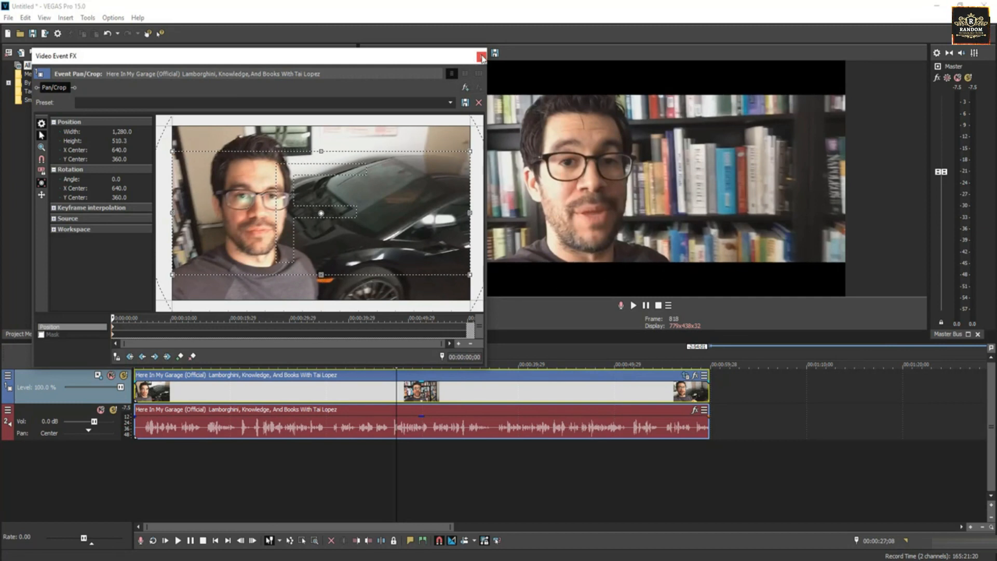
pyautogui.click(481, 56)
# Insert a new video track above the clip and add text media to it at 00:00:27;08.
pyautogui.rightClick(293, 480)
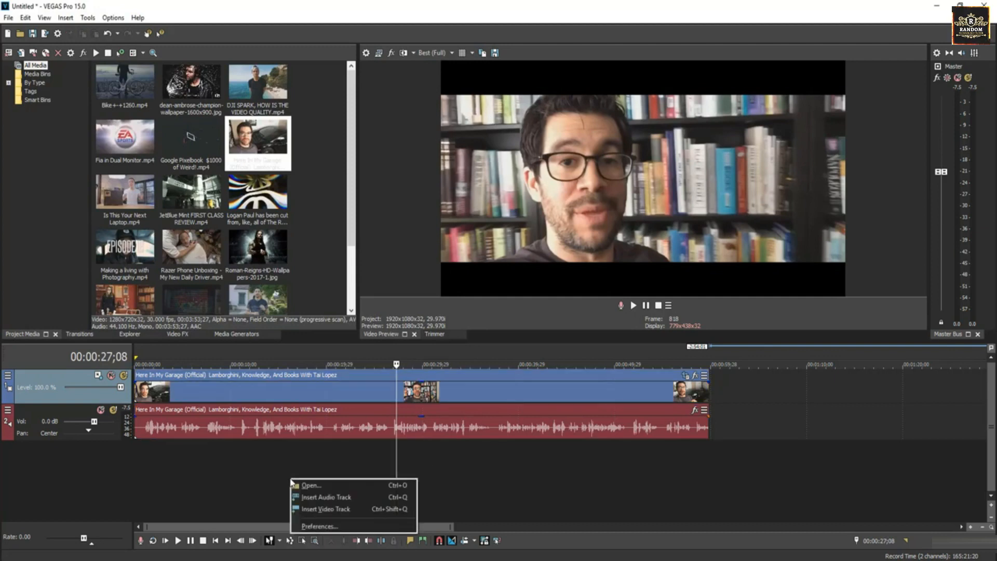
pyautogui.click(324, 509)
pyautogui.rightClick(225, 387)
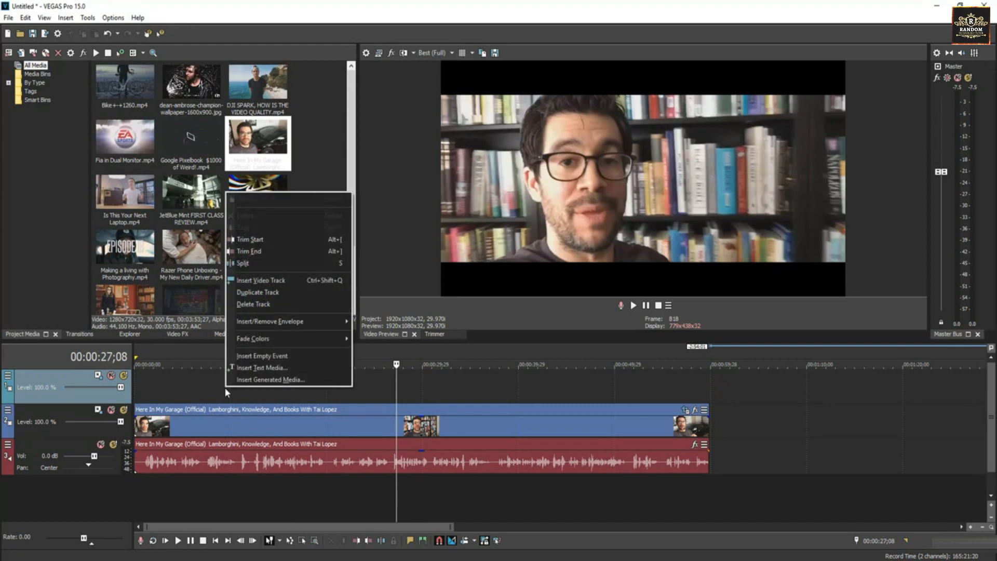
pyautogui.click(250, 372)
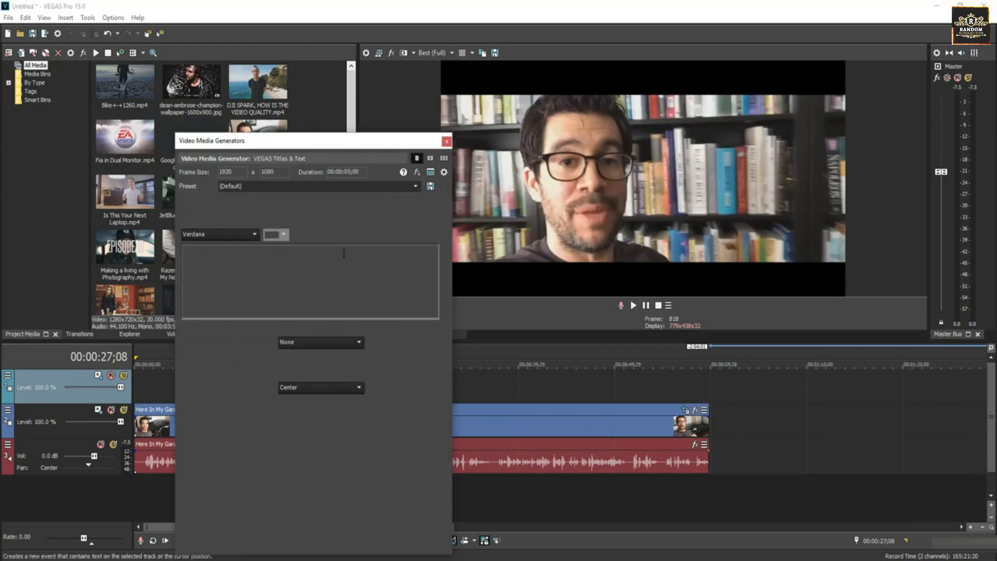
# Replace the sample text of the new title with "Knowledge Is Power".
pyautogui.moveTo(393, 268); pyautogui.dragTo(247, 271)
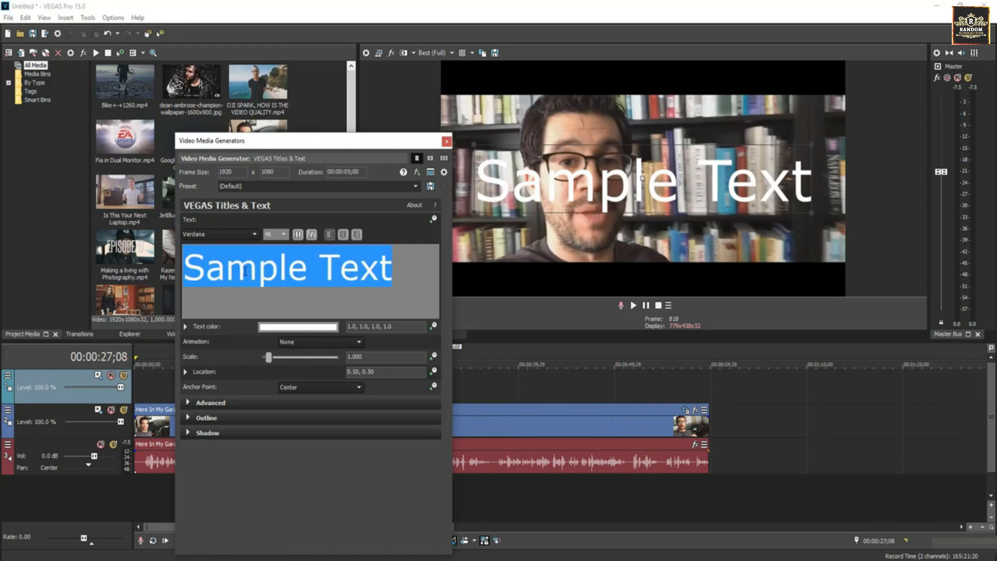
pyautogui.press('BackSpace')
pyautogui.write('Know')
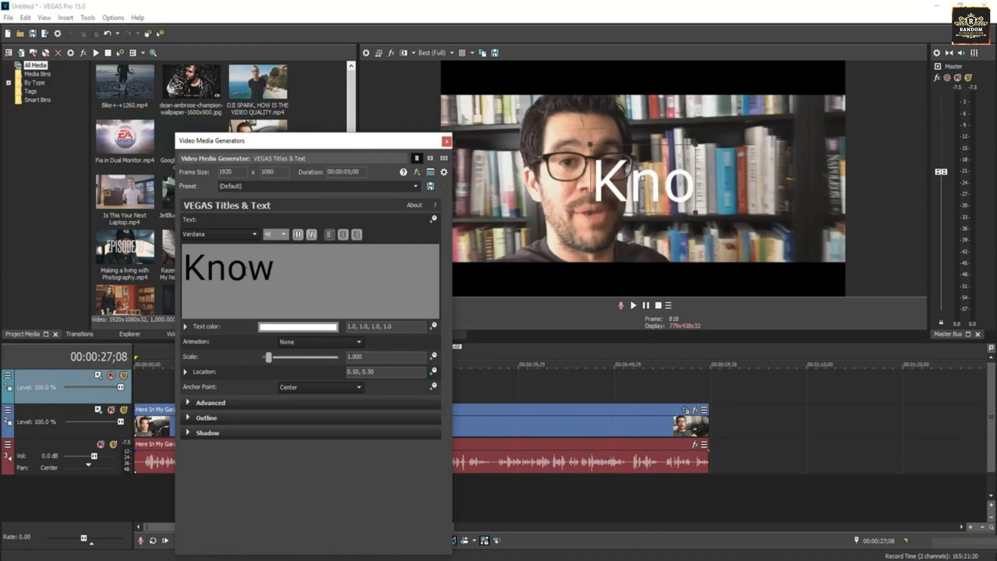
pyautogui.write('ledge I')
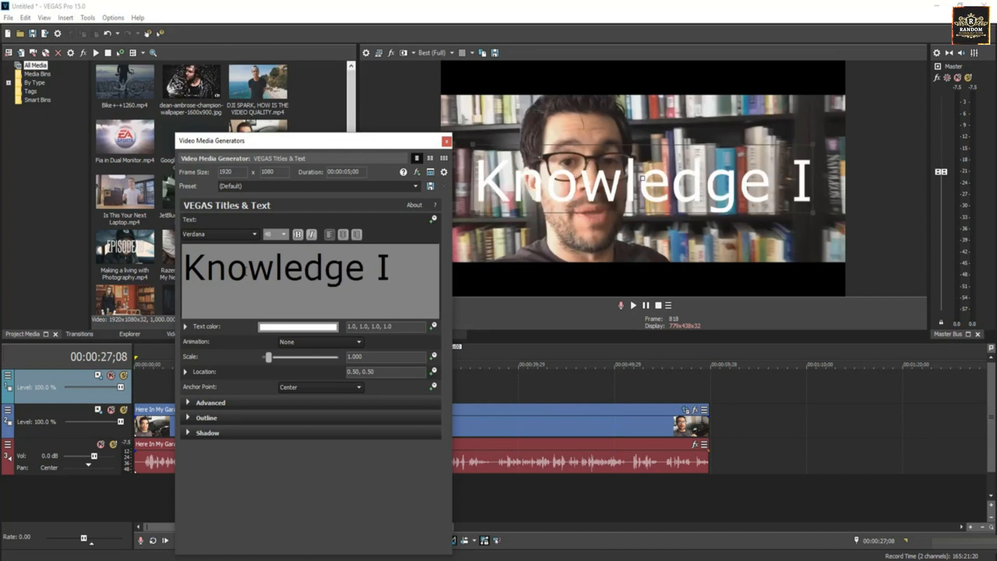
pyautogui.write('s Power')
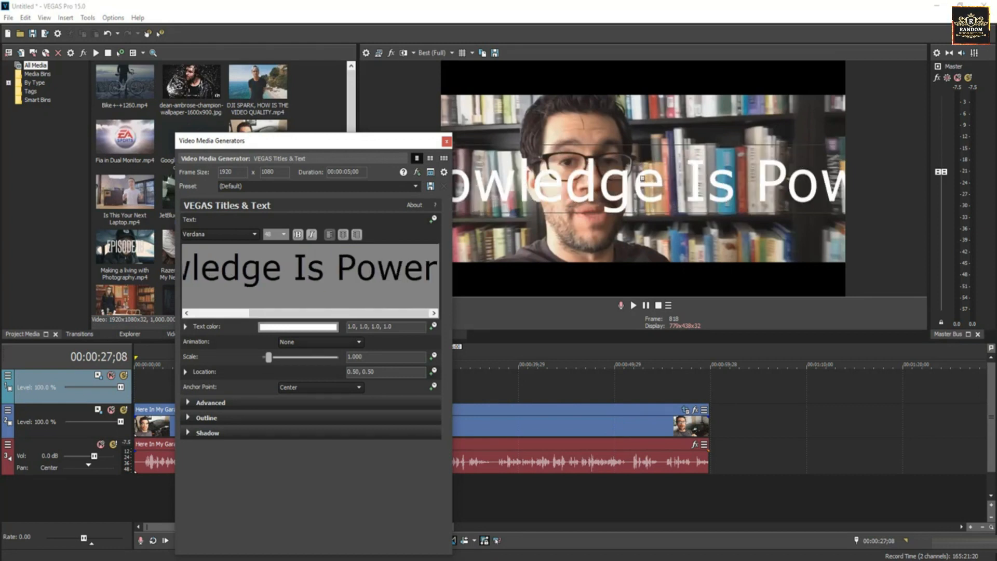
# Format the whole "Knowledge Is Power" text at size 22 in the American Captain font.
pyautogui.hotkey('ctrl', 'a')
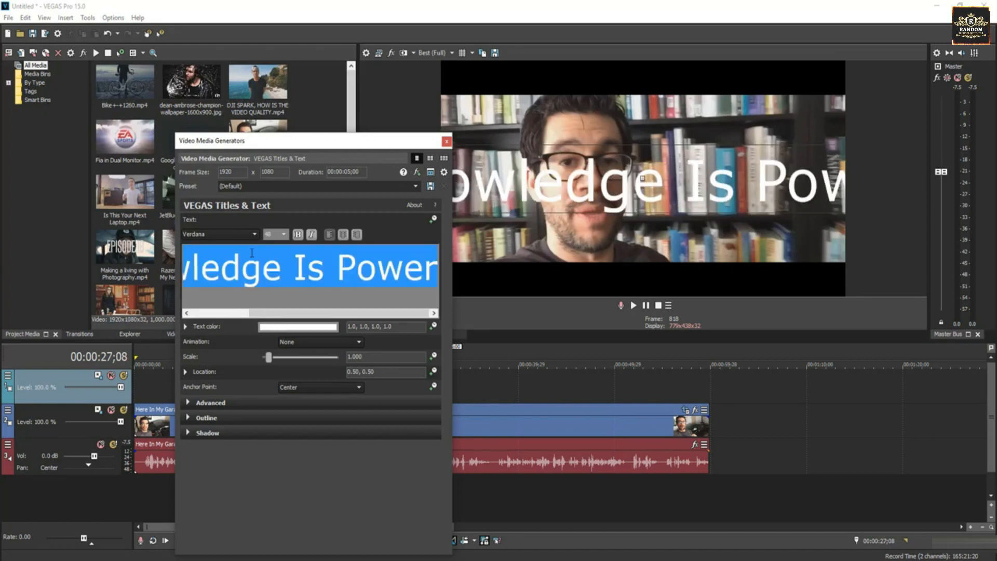
pyautogui.click(285, 234)
pyautogui.click(274, 292)
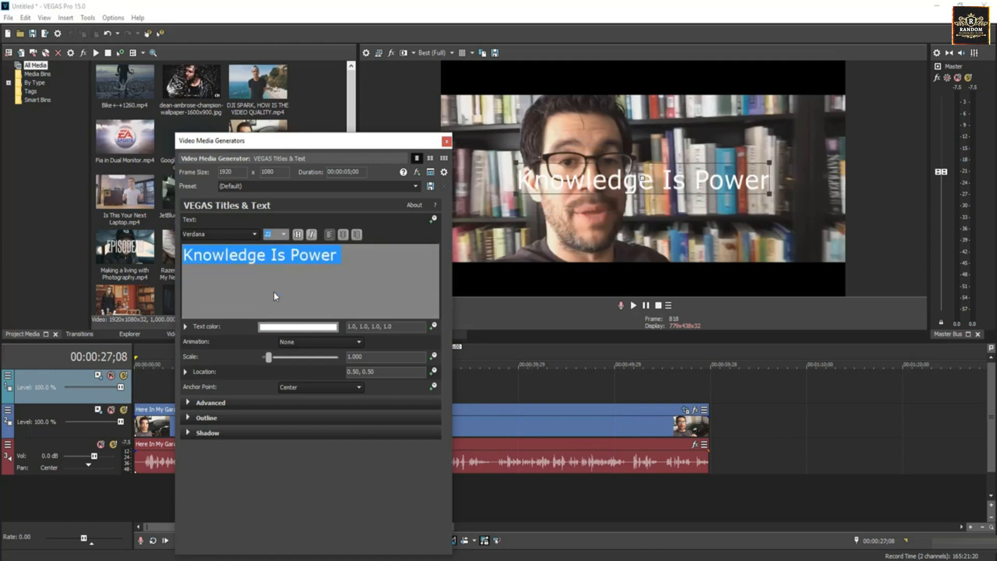
pyautogui.click(253, 235)
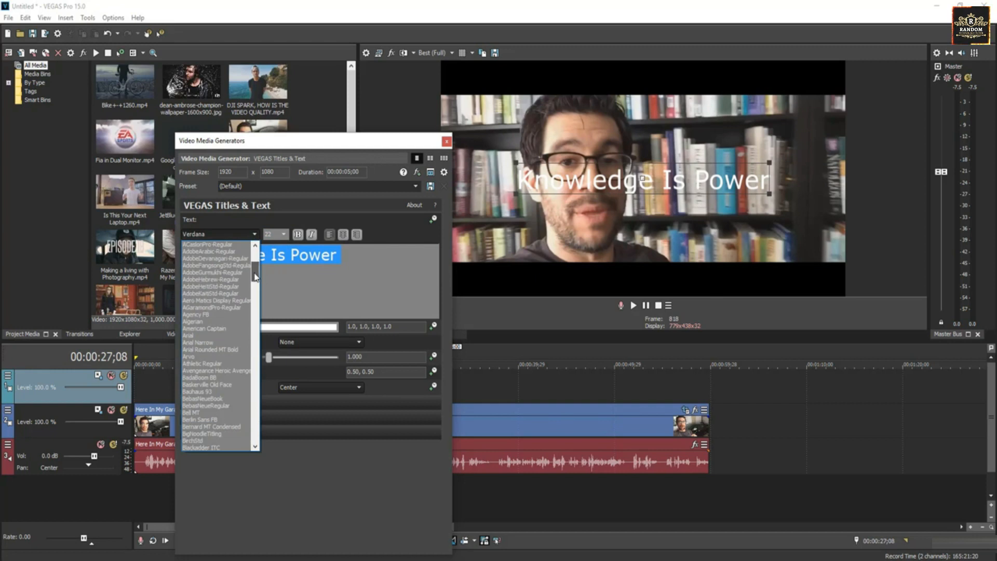
pyautogui.click(229, 329)
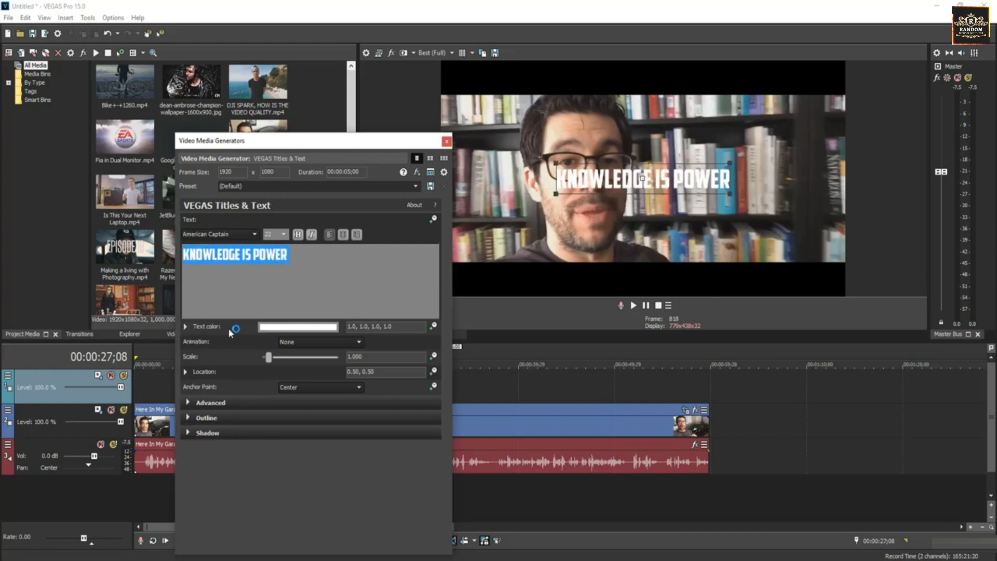
# Move the title into the upper black bar, enlarge it to a scale of about 1.38, and close the media generator.
pyautogui.moveTo(602, 189); pyautogui.dragTo(616, 81)
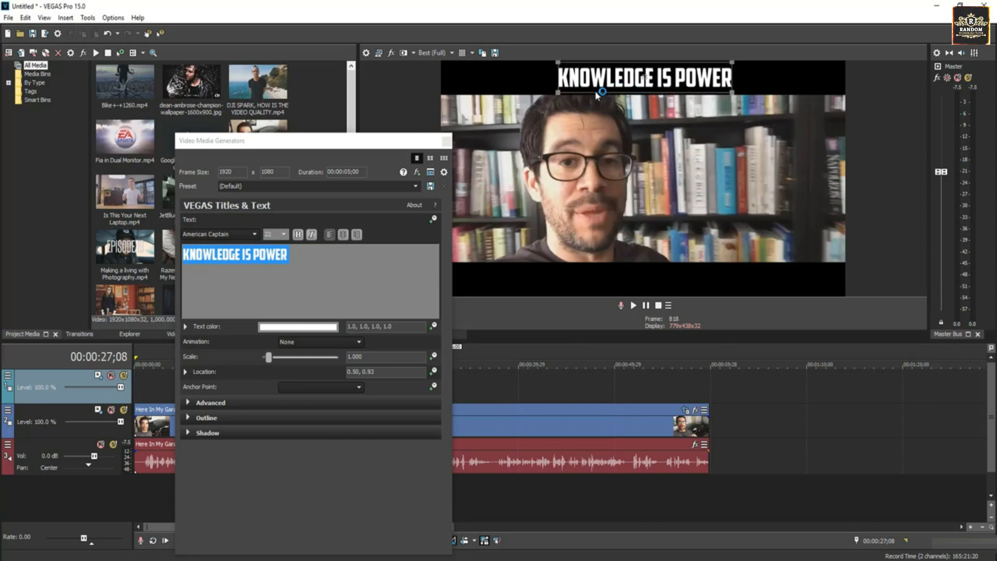
pyautogui.moveTo(558, 91); pyautogui.dragTo(526, 102)
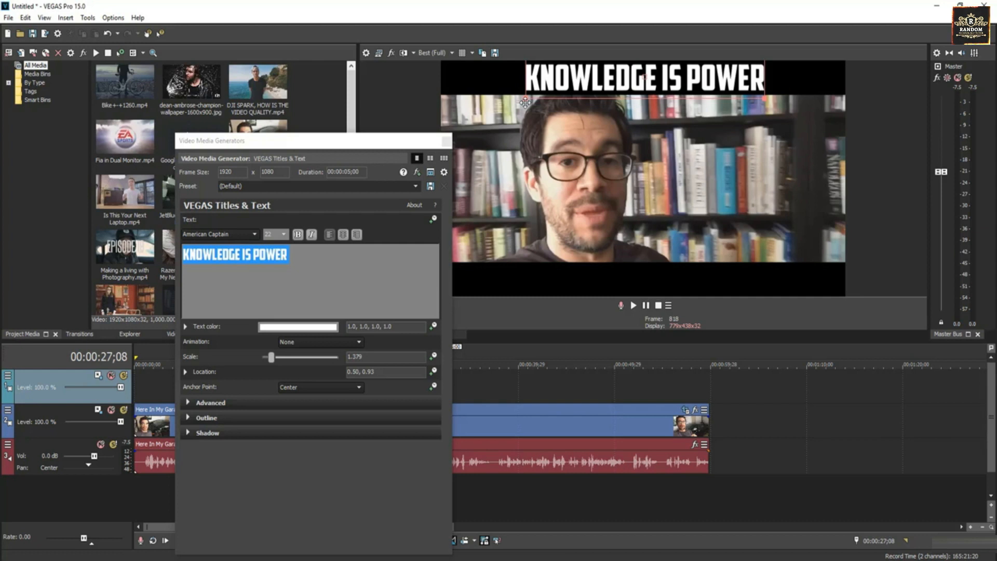
pyautogui.click(446, 140)
# Extend the "Knowledge Is Power" title event at both ends to span the whole length of the clip.
pyautogui.moveTo(394, 387); pyautogui.dragTo(135, 387)
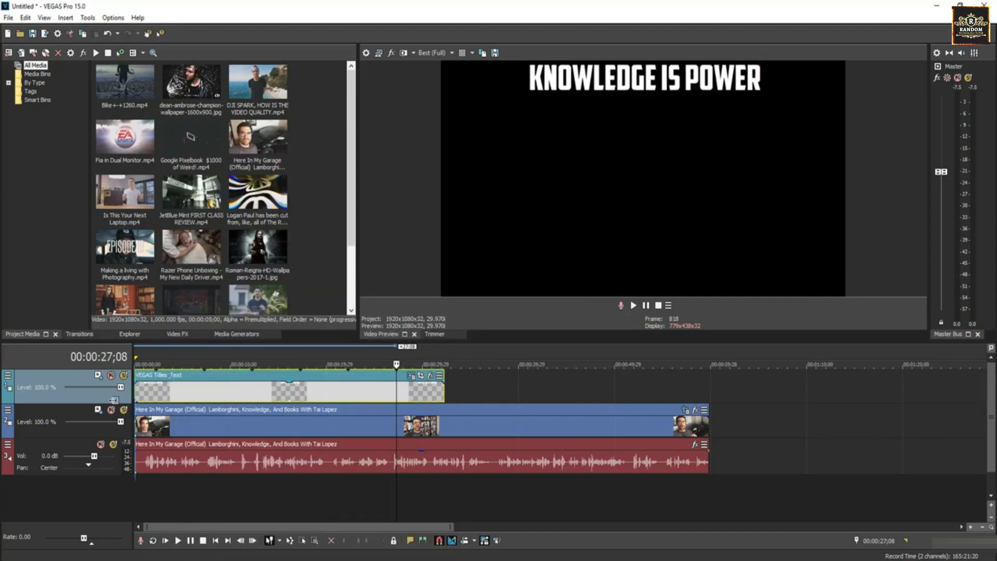
pyautogui.moveTo(444, 394); pyautogui.dragTo(708, 395)
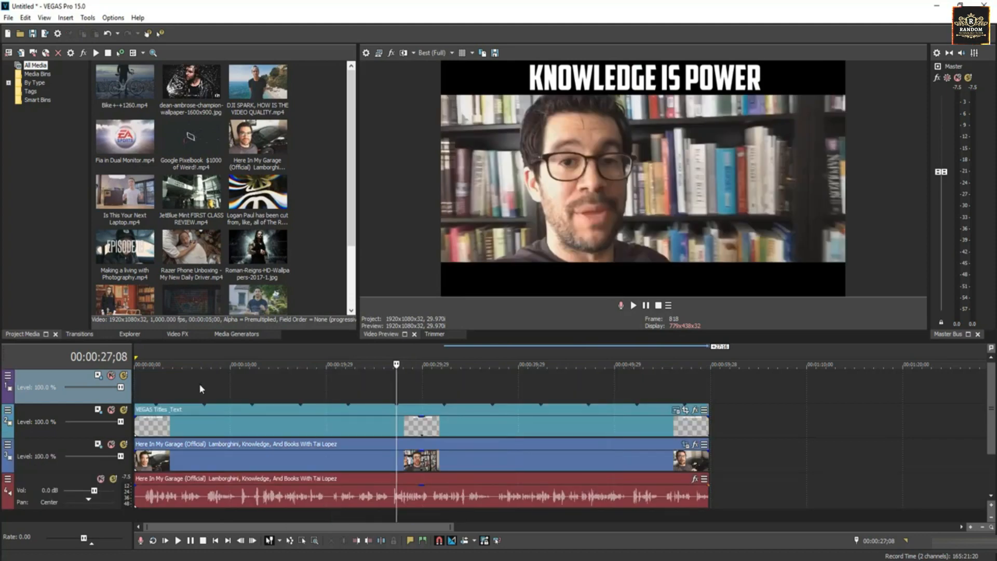
# Add a second text media event on the empty uppermost track and replace its sample text with "Tai Lopez".
pyautogui.rightClick(200, 386)
pyautogui.moveTo(393, 273); pyautogui.dragTo(234, 279)
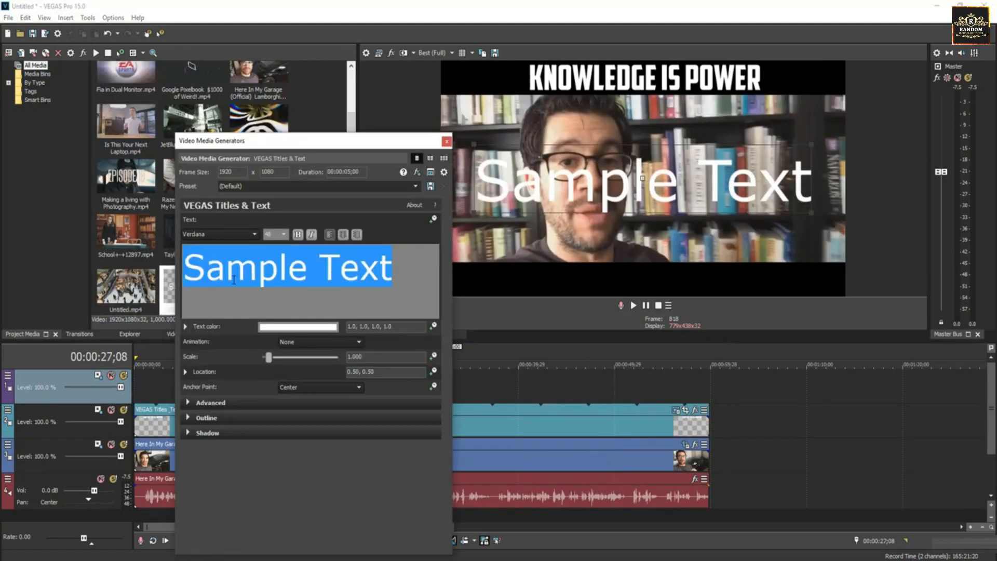
pyautogui.press('BackSpace')
pyautogui.write('T')
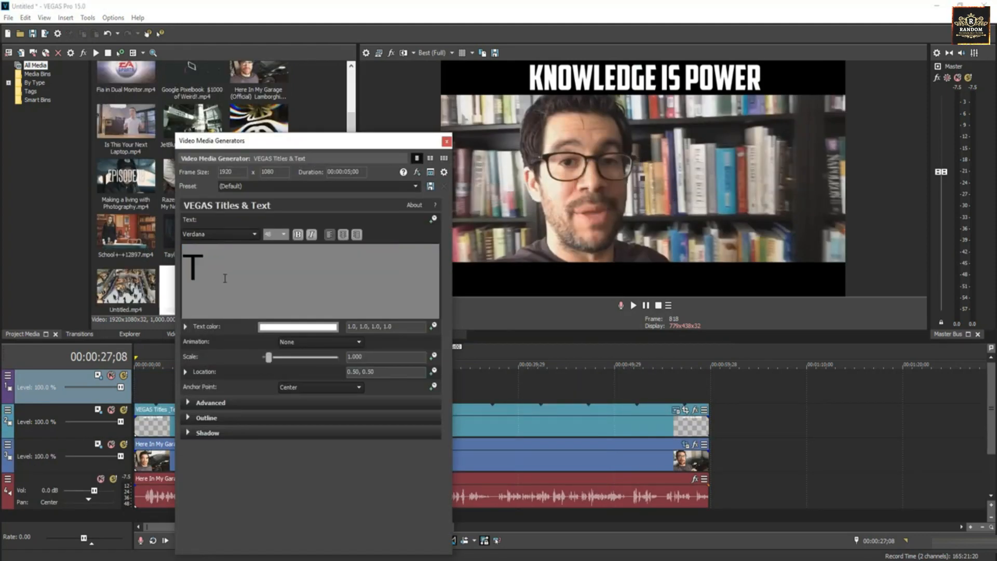
pyautogui.write('ai Lo')
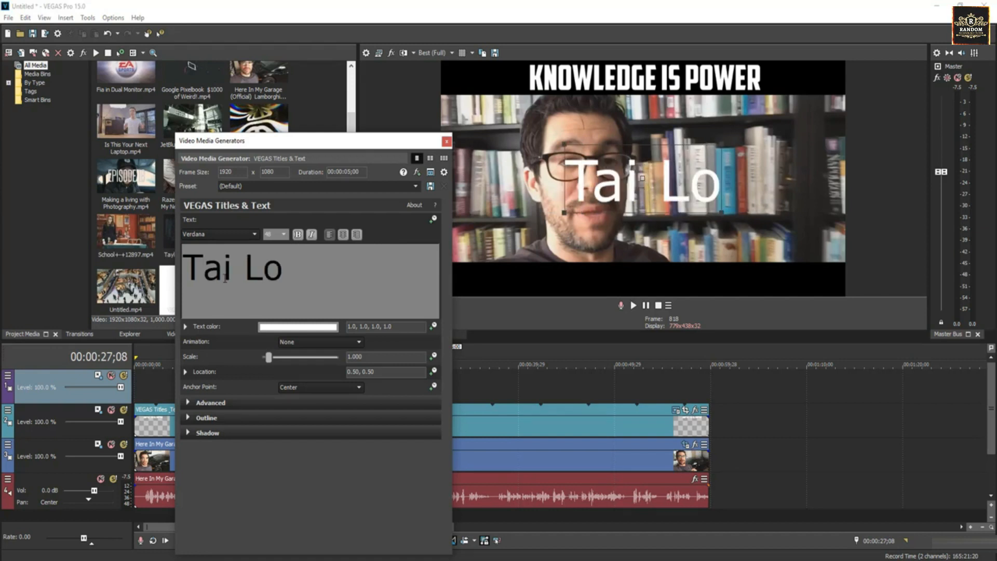
pyautogui.write('pez')
# Change the whole second title's font to American Captain.
pyautogui.doubleClick(310, 269)
pyautogui.click(237, 234)
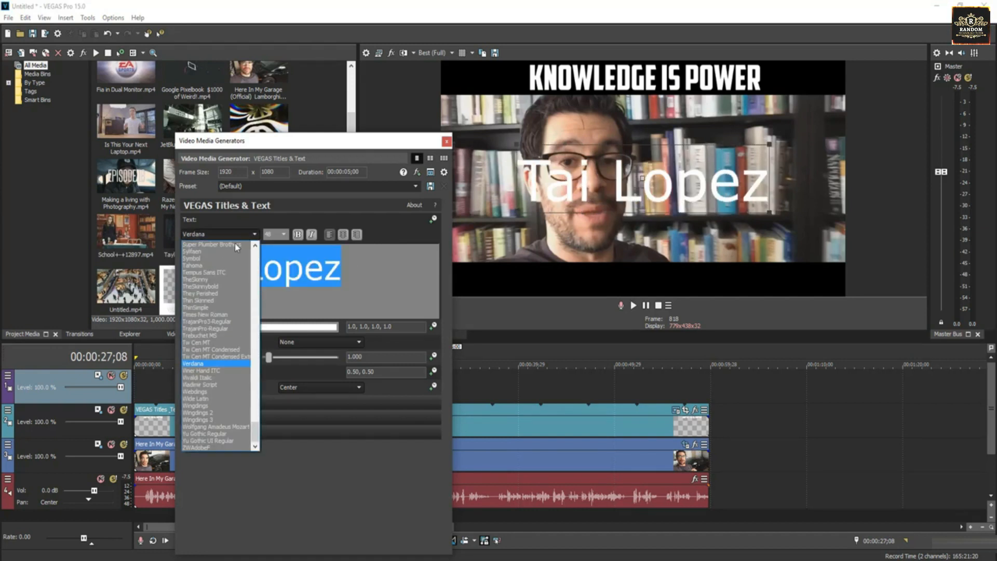
pyautogui.moveTo(263, 434); pyautogui.dragTo(264, 279)
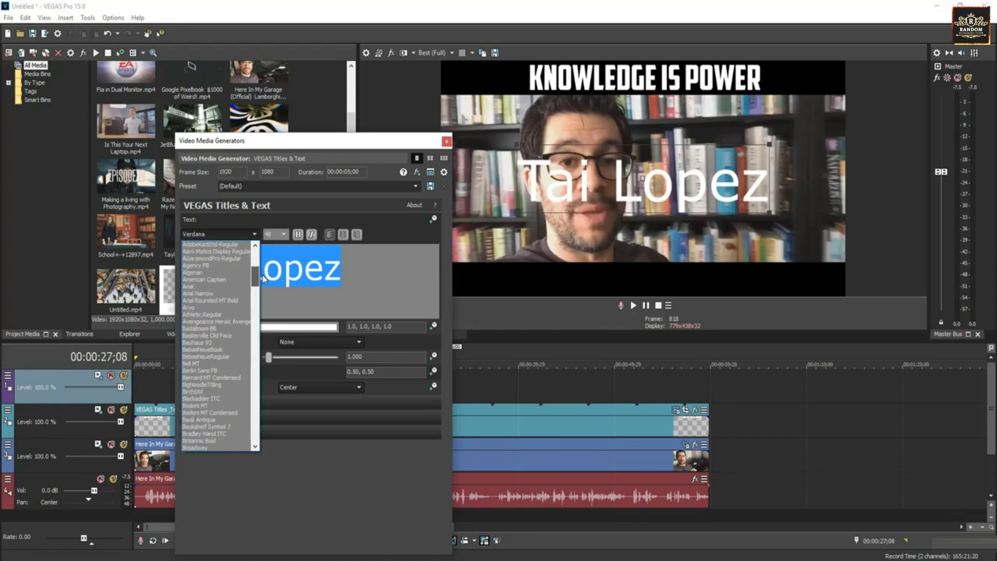
pyautogui.click(230, 279)
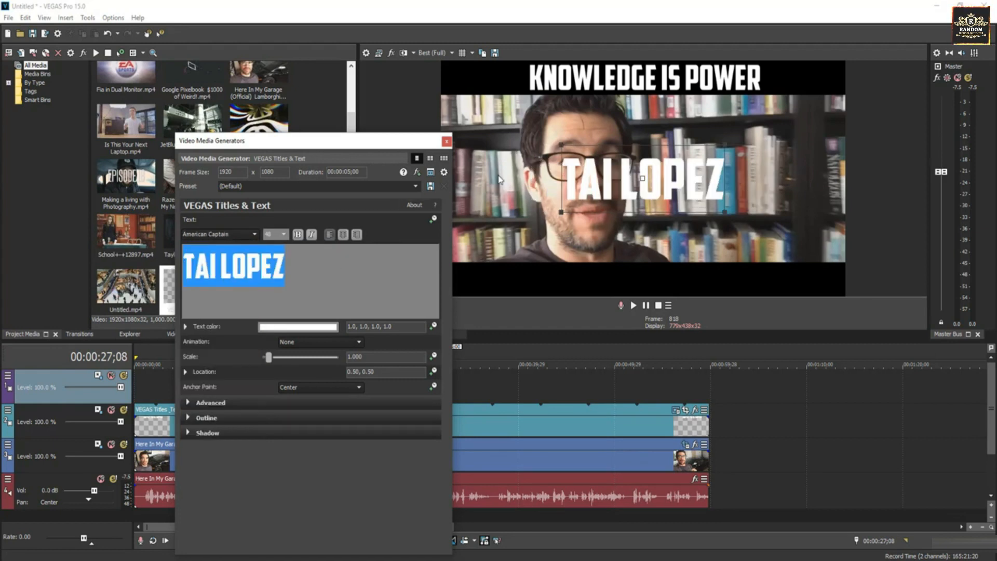
# Shrink the second title to a scale of about 0.64, place it in the lower black bar, and close the media generator.
pyautogui.moveTo(561, 214); pyautogui.dragTo(586, 297)
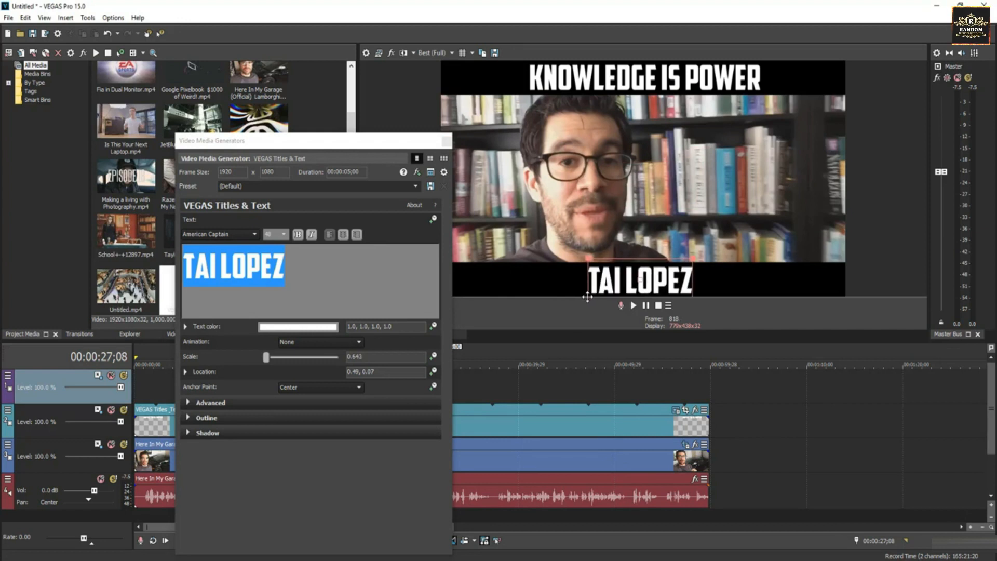
pyautogui.click(446, 141)
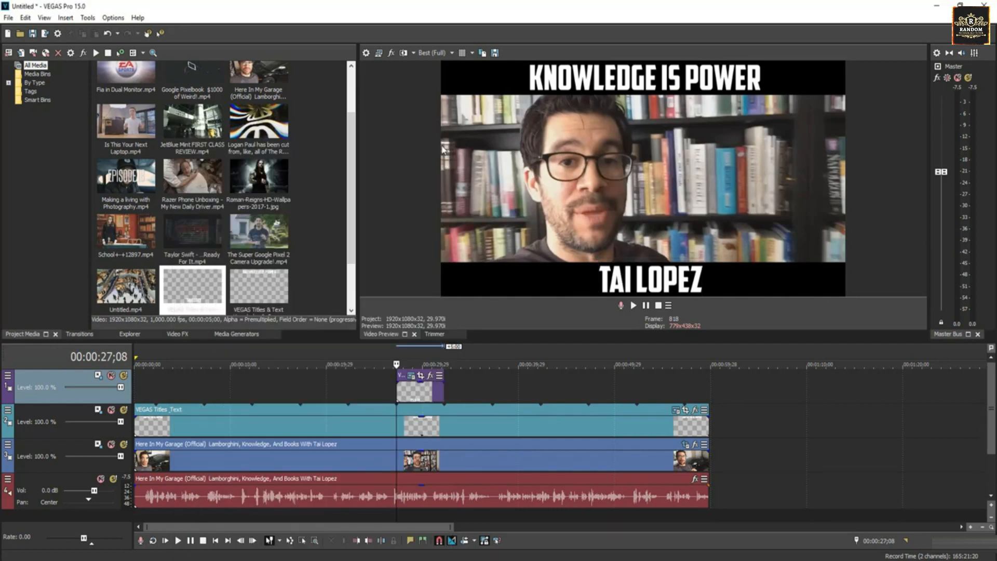
# Extend the second title event from the start of the timeline to the end of the clip.
pyautogui.moveTo(396, 388); pyautogui.dragTo(135, 388)
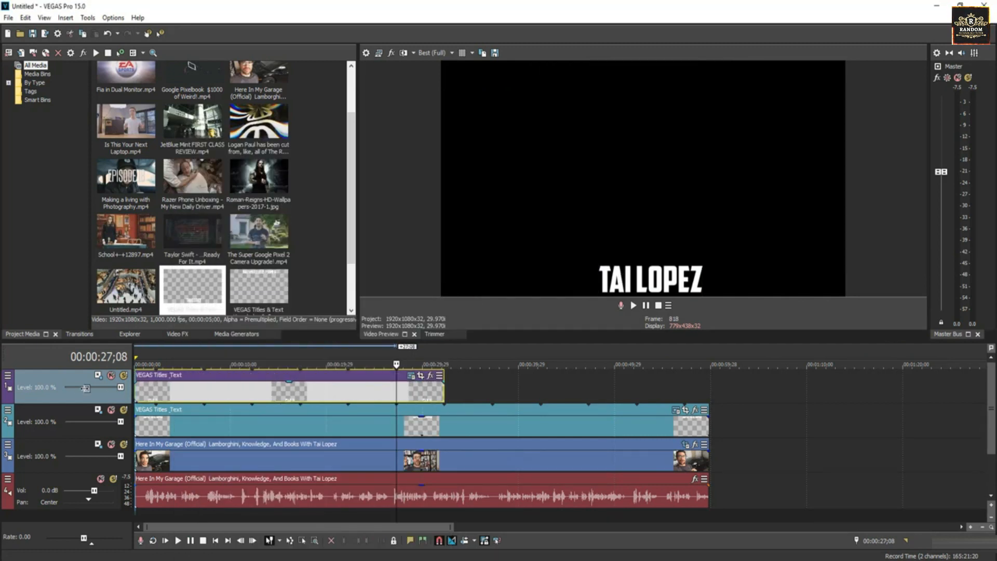
pyautogui.moveTo(443, 388); pyautogui.dragTo(707, 391)
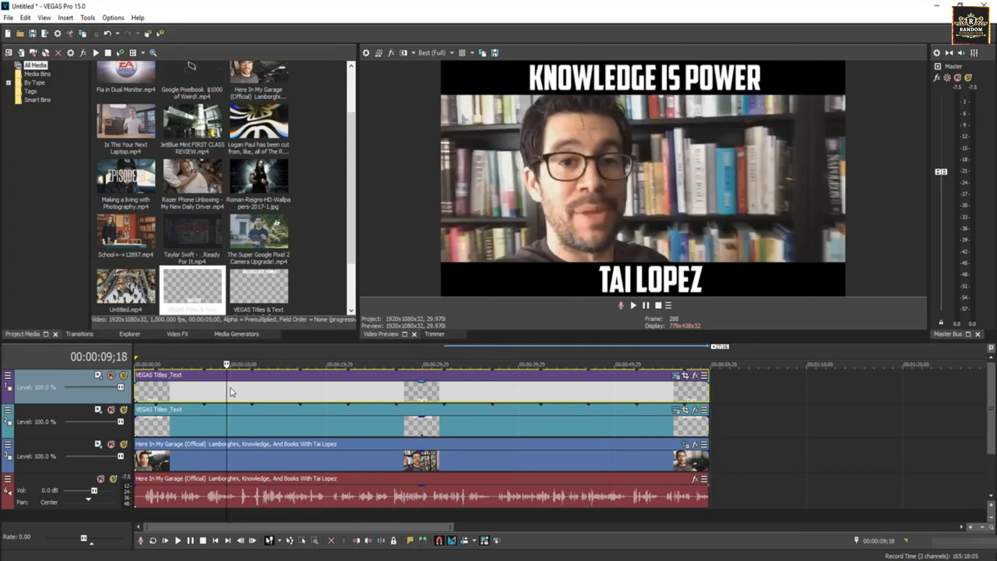
# Play the letterboxed clip from near its beginning to preview both titles, and stop playback around 00:00:15;02.
pyautogui.click(175, 385)
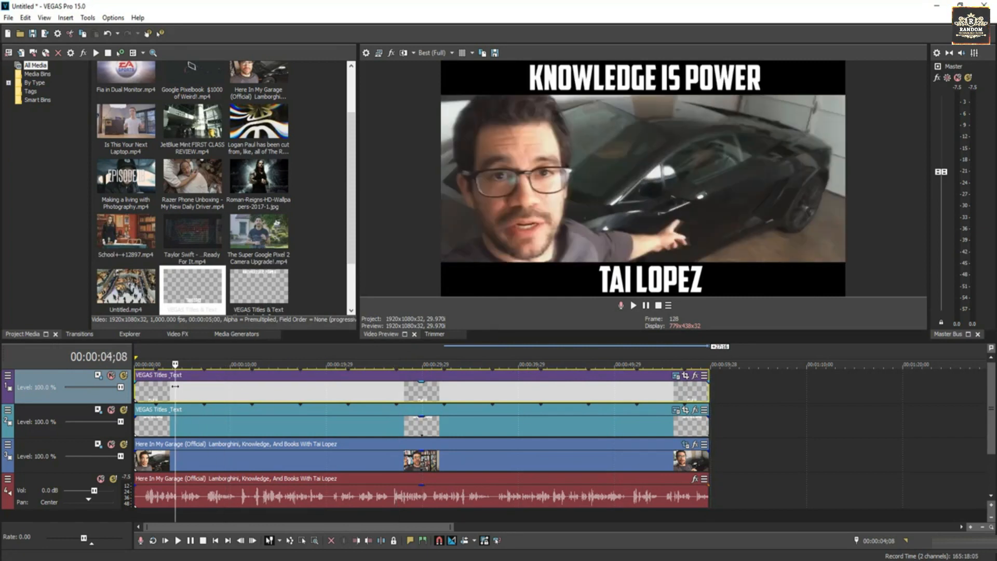
pyautogui.click(147, 397)
pyautogui.press('space')
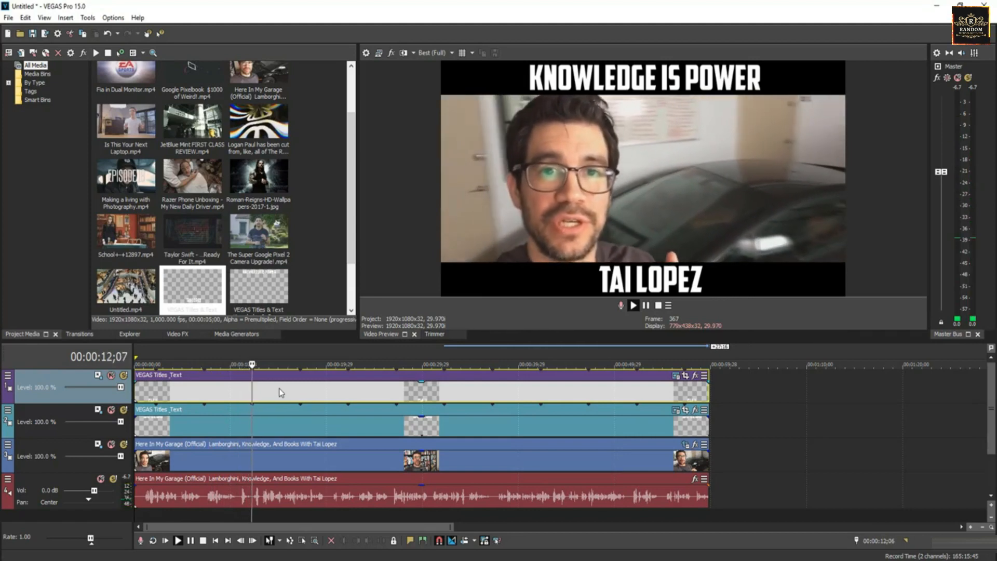
pyautogui.click(279, 388)
pyautogui.press('space')
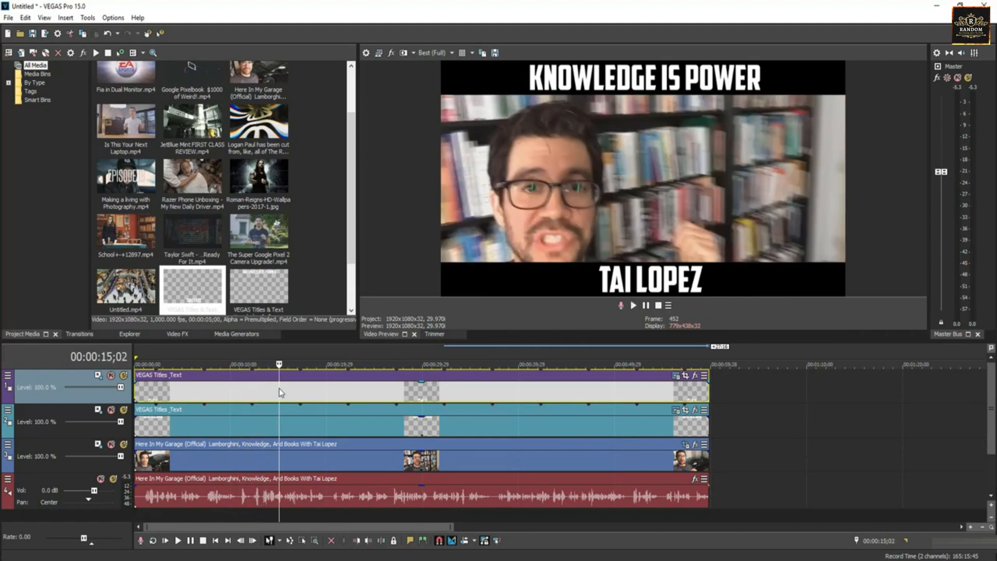